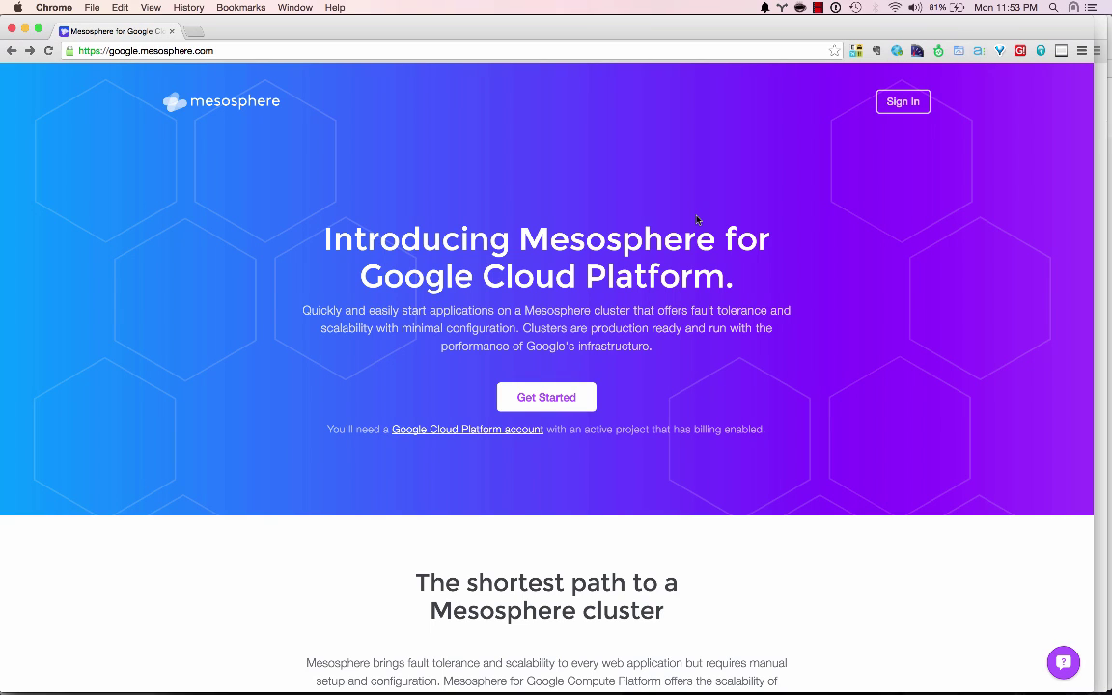
Sign in to Mesosphere with the company Google account and open the "development" cluster
left_click(912, 105)
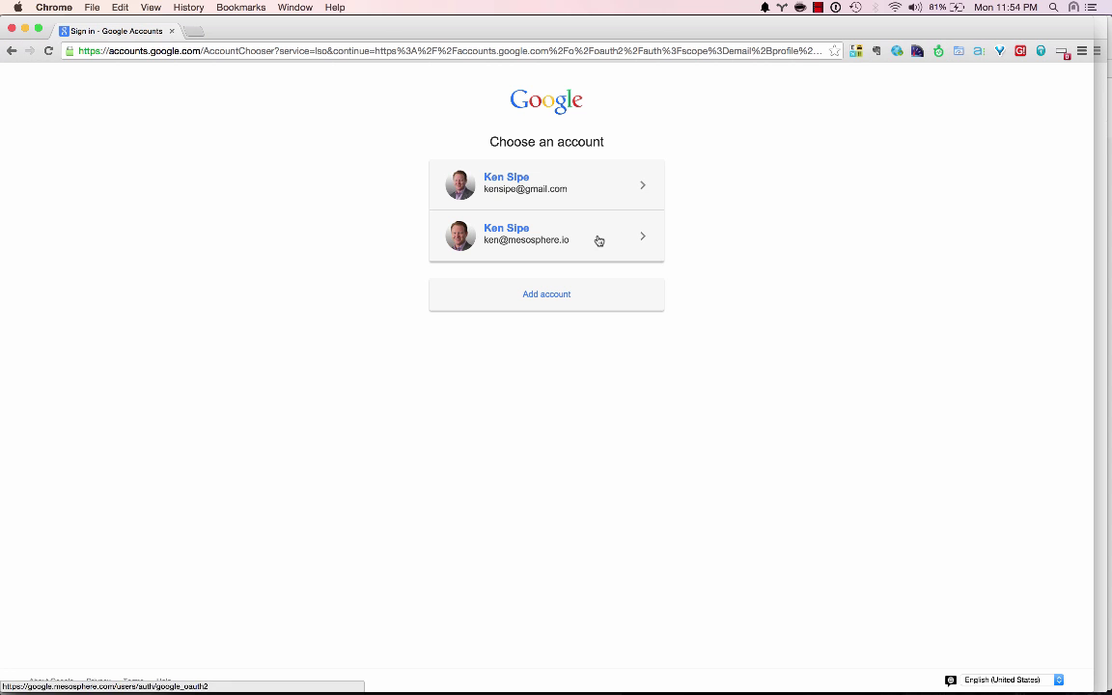
left_click(596, 241)
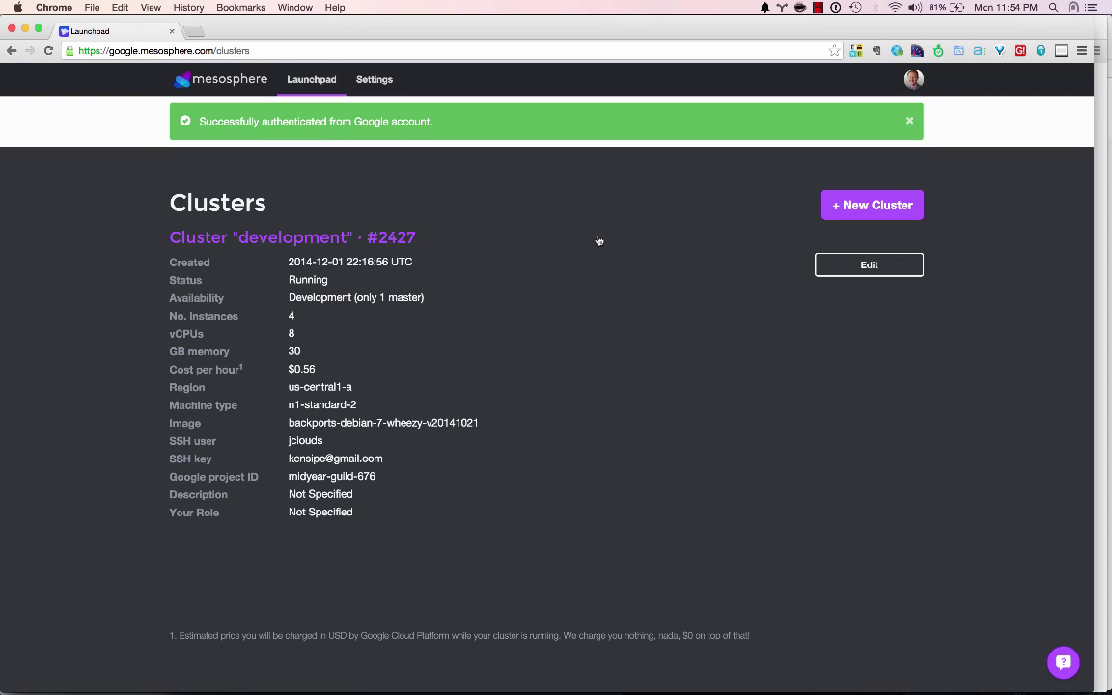
left_click(358, 237)
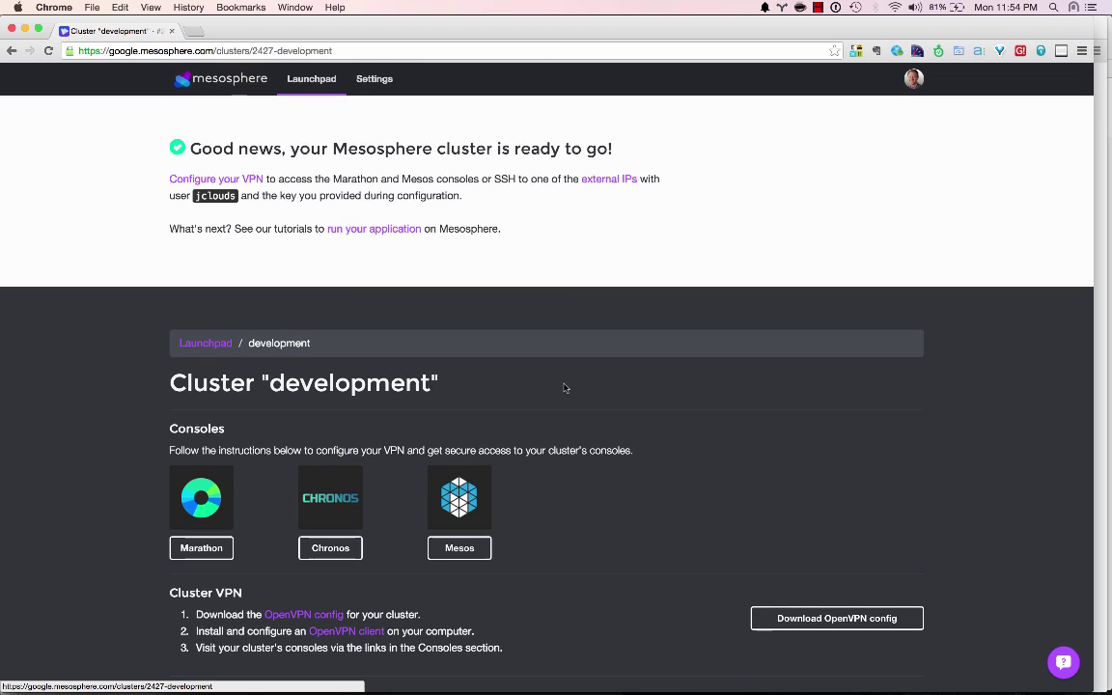
Open the cluster's Mesos console, examine its registered frameworks and return to the task overview
scroll(565, 389, "down", 5)
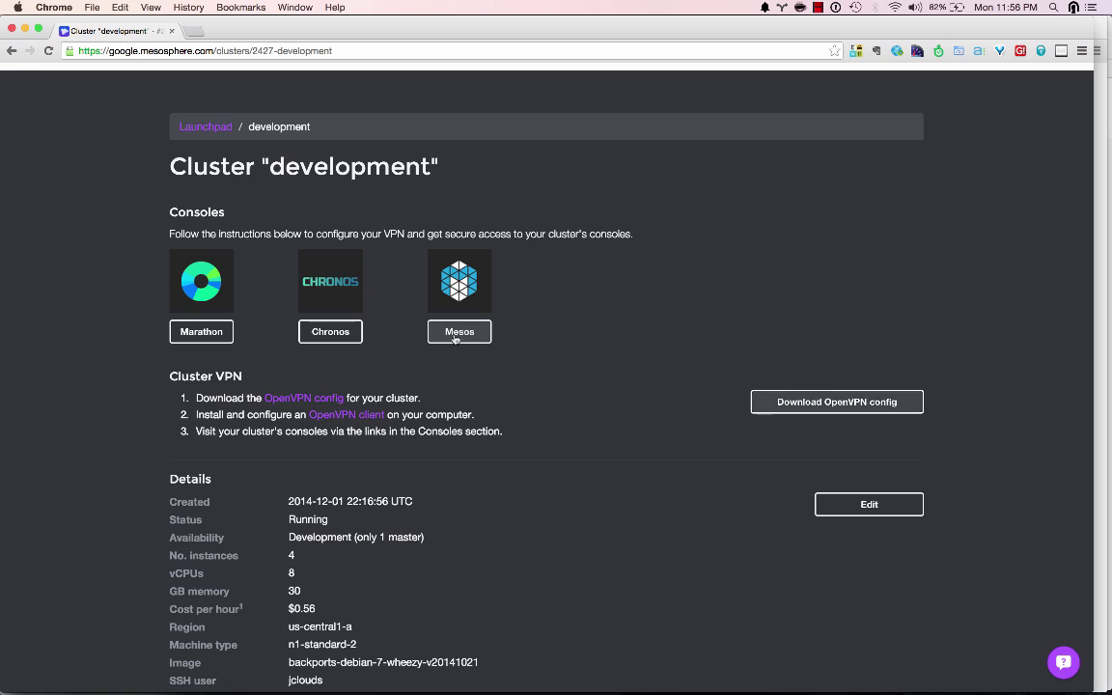
left_click(459, 332)
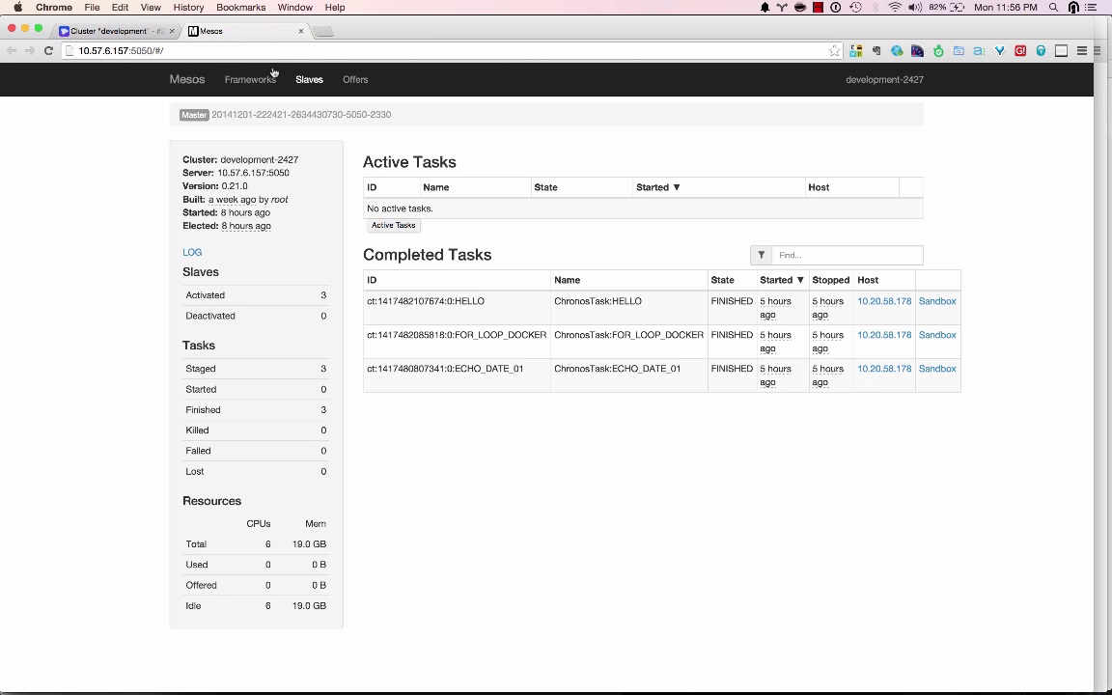
left_click(232, 78)
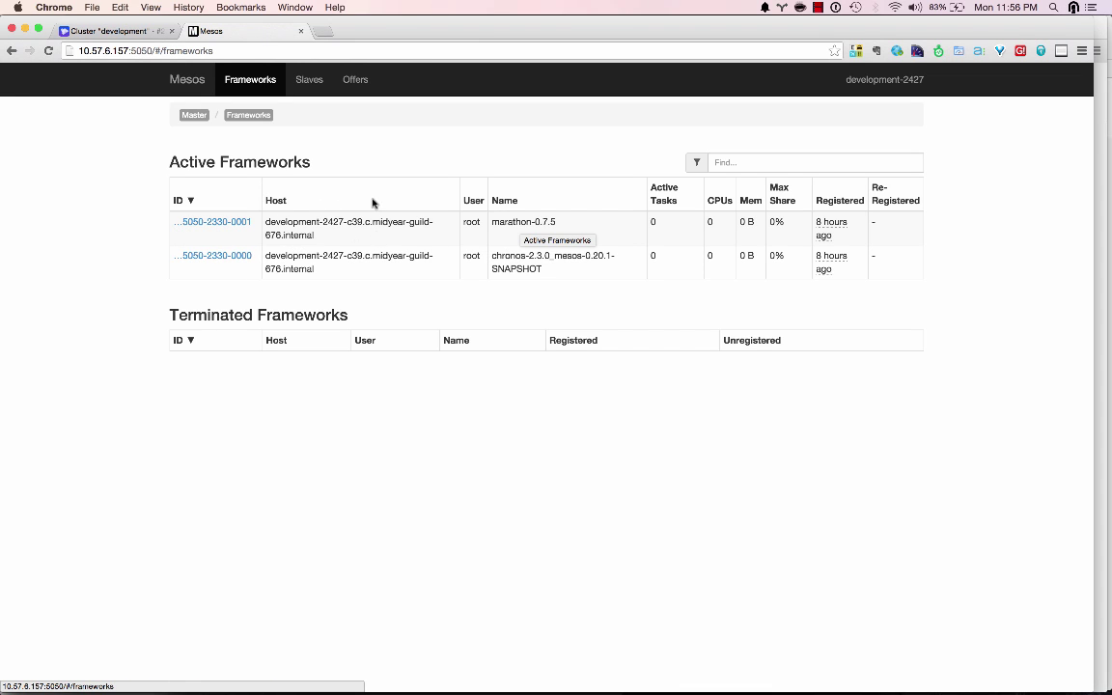
left_click(187, 79)
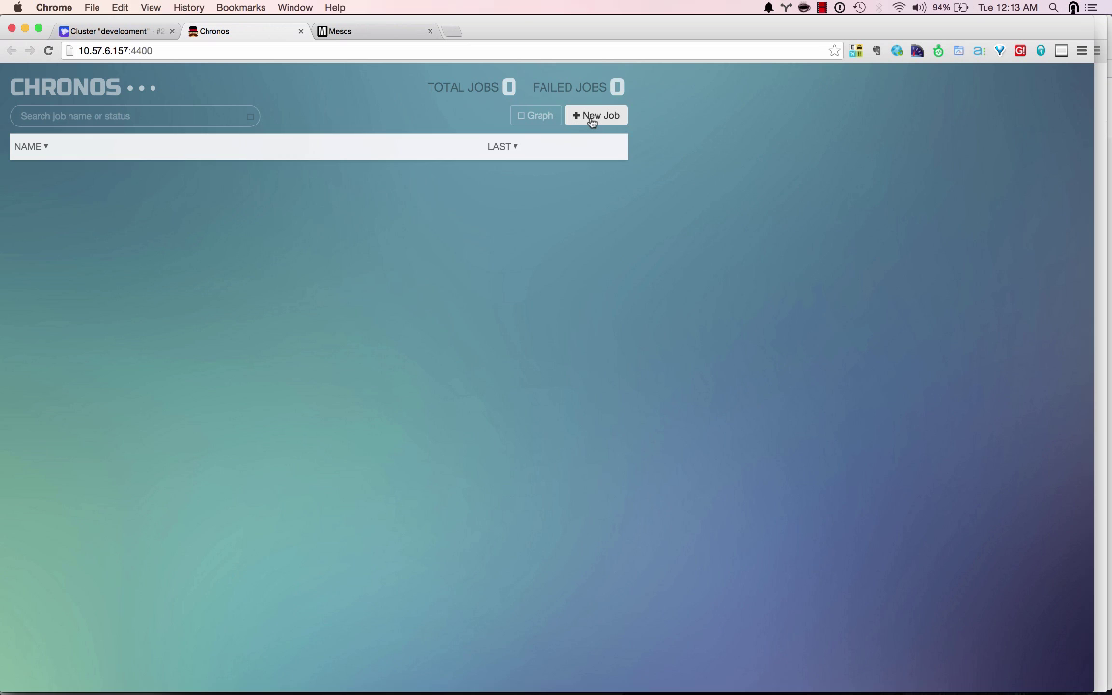
Create a Chronos job named for_sleep with the command for i in `seq 1 10`; do echo "sleeping... $i"; sleep 2; done
left_click(593, 120)
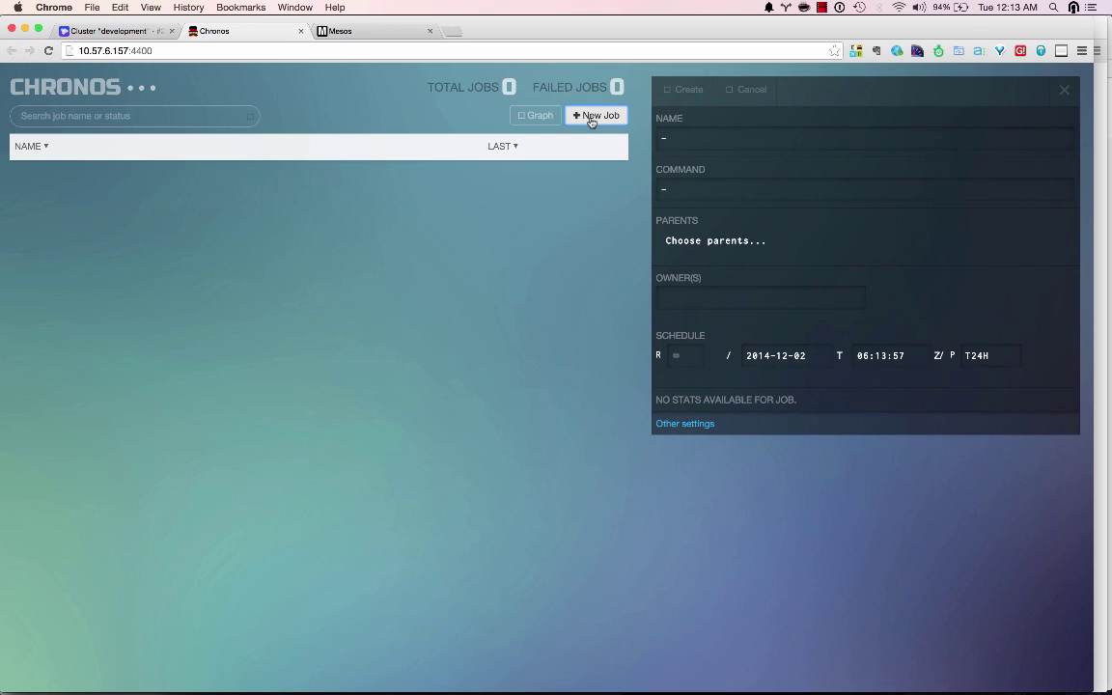
left_click(696, 135)
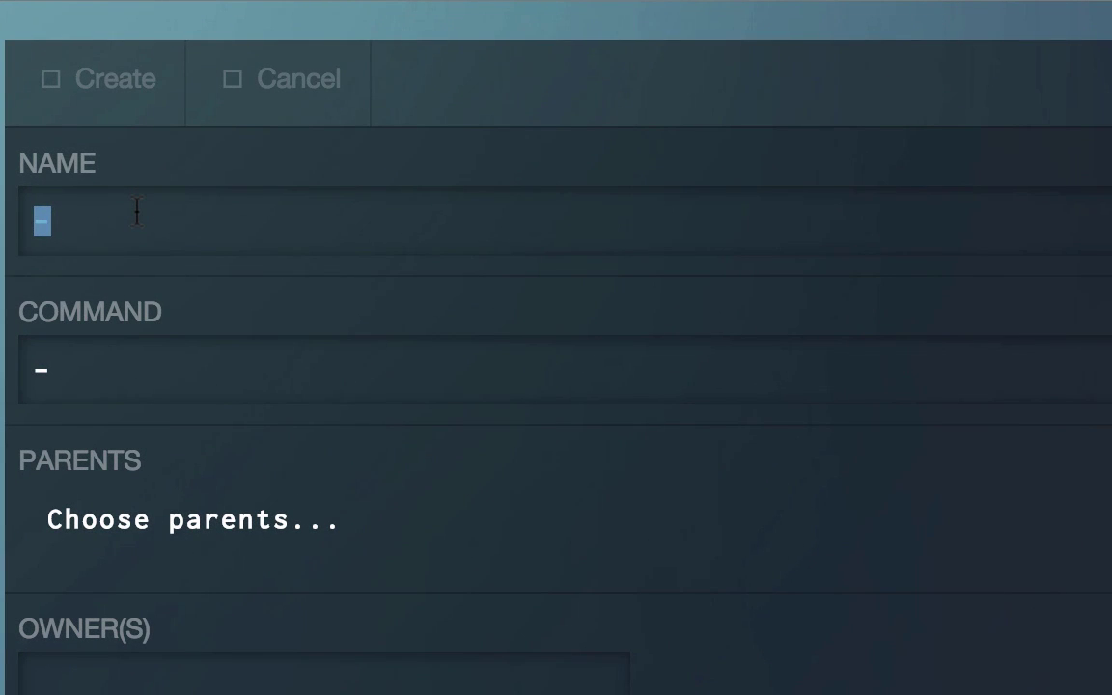
type("for_sleep")
key("Tab")
key("ctrl+v")
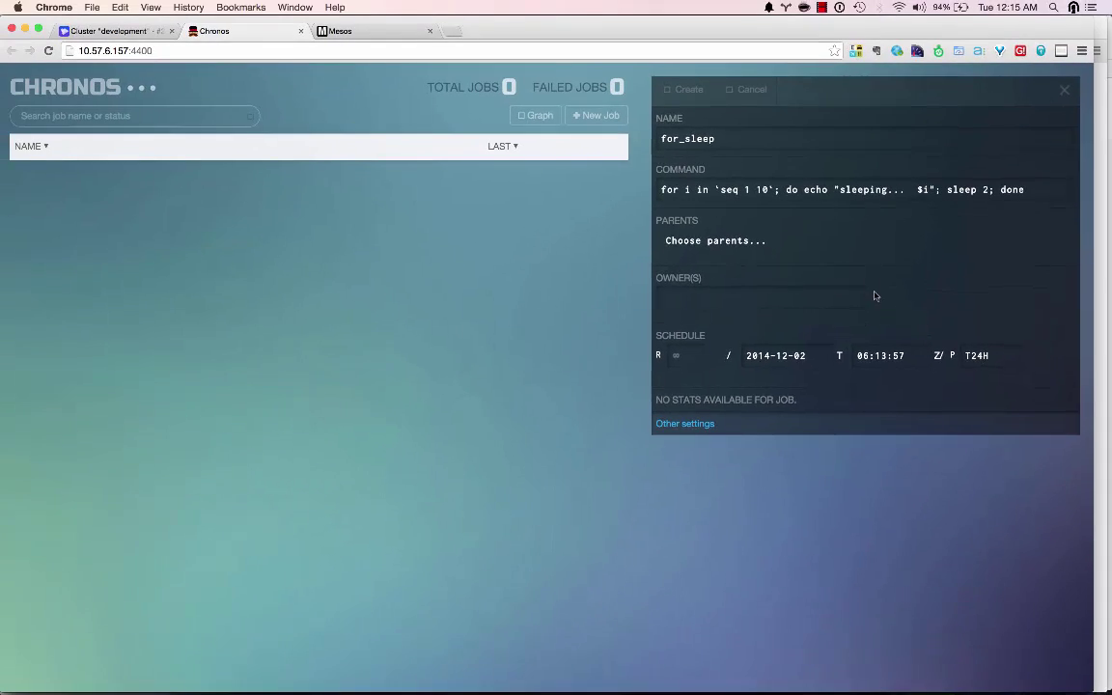
left_click(689, 97)
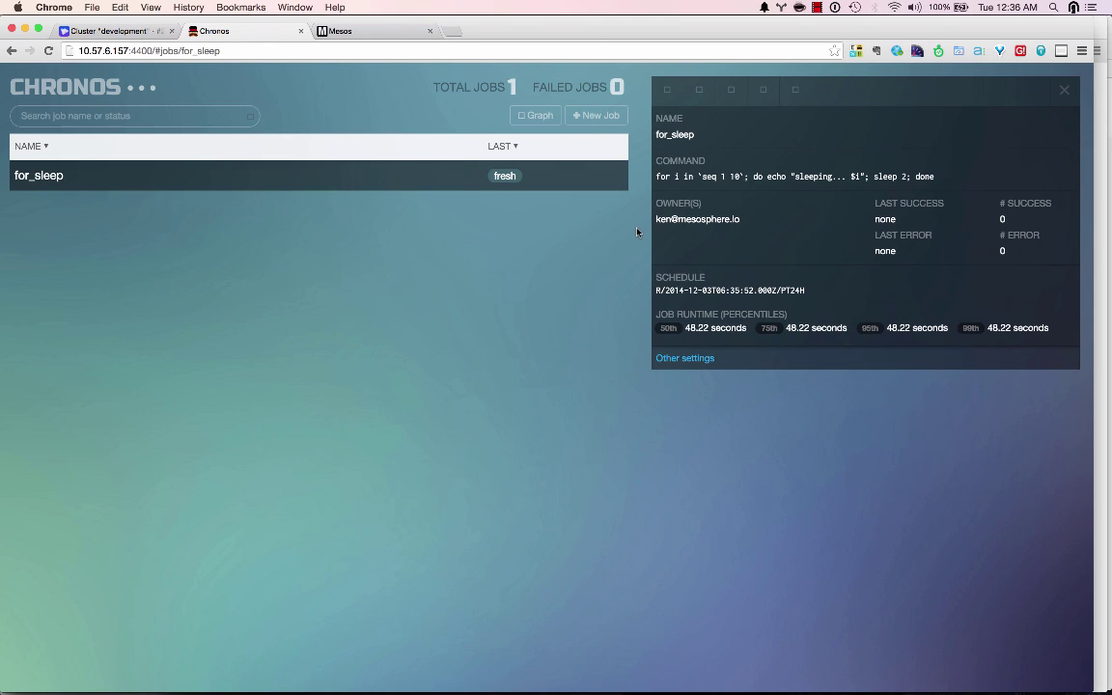
Check the for_sleep job's status, read its running task's stdout in the Mesos sandbox, and return to the Chronos job list
mouse_move(502, 180)
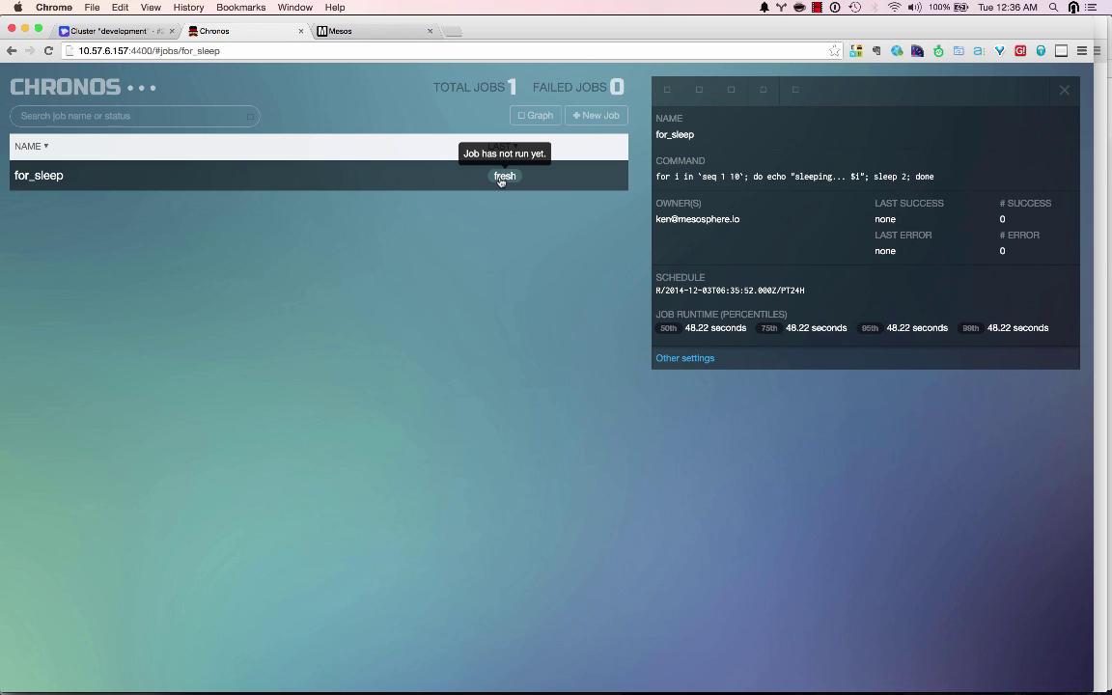
key("ctrl+Tab")
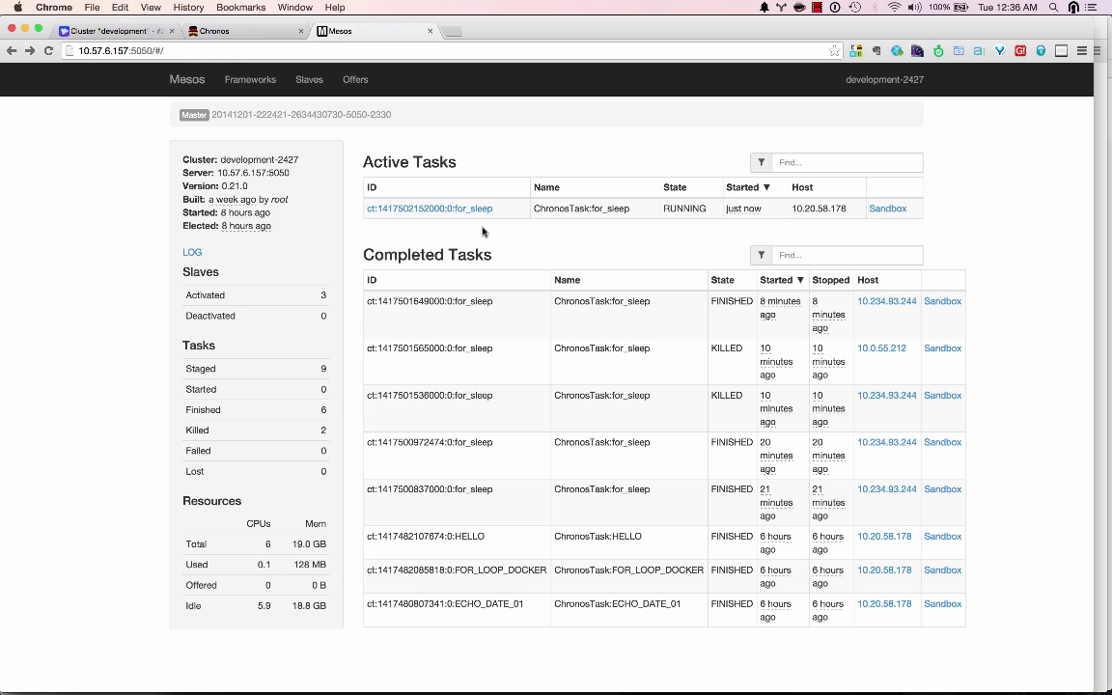
left_click(883, 211)
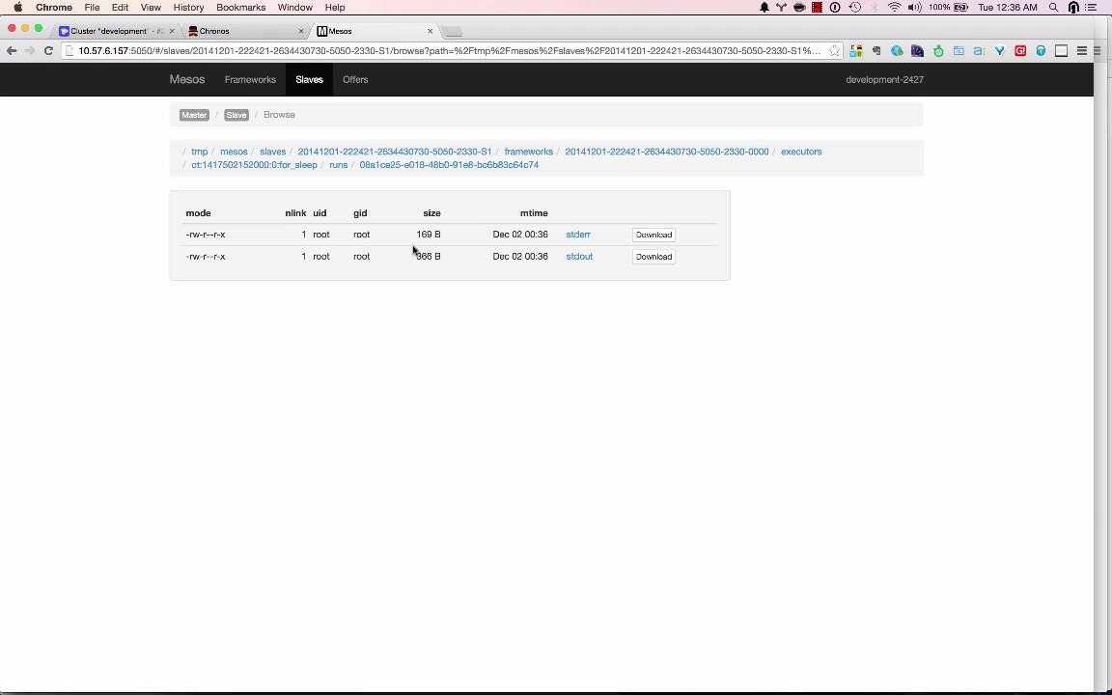
left_click(584, 258)
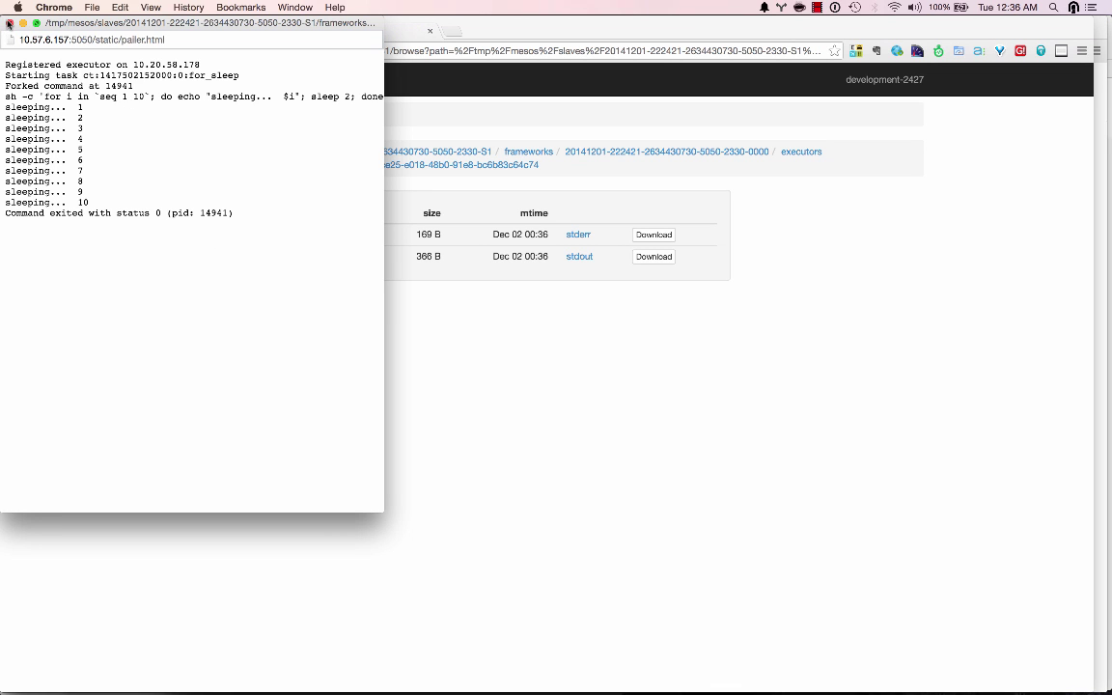
left_click(10, 24)
scroll(193, 217, "left", 5)
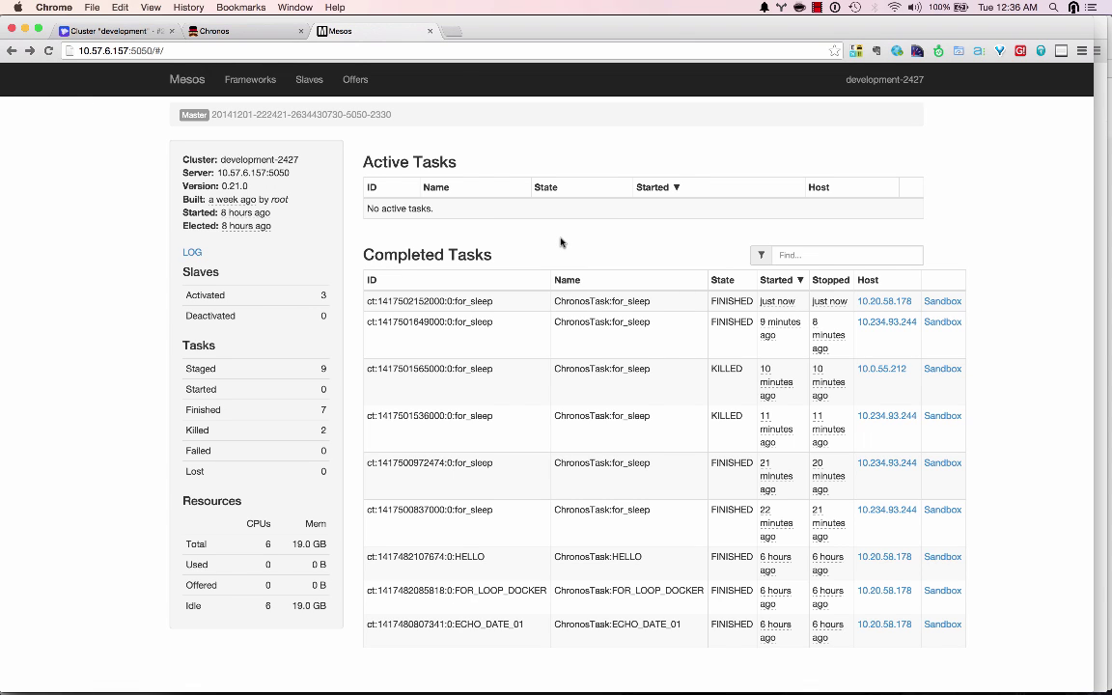
key("ctrl+shift+Tab")
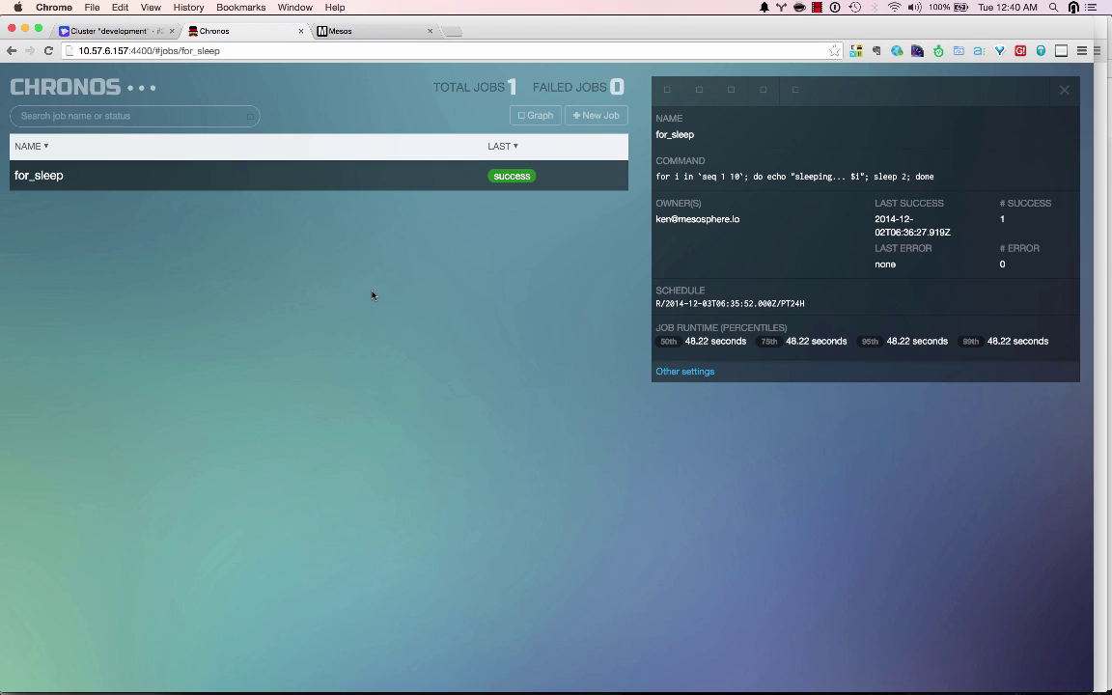
left_click(87, 91)
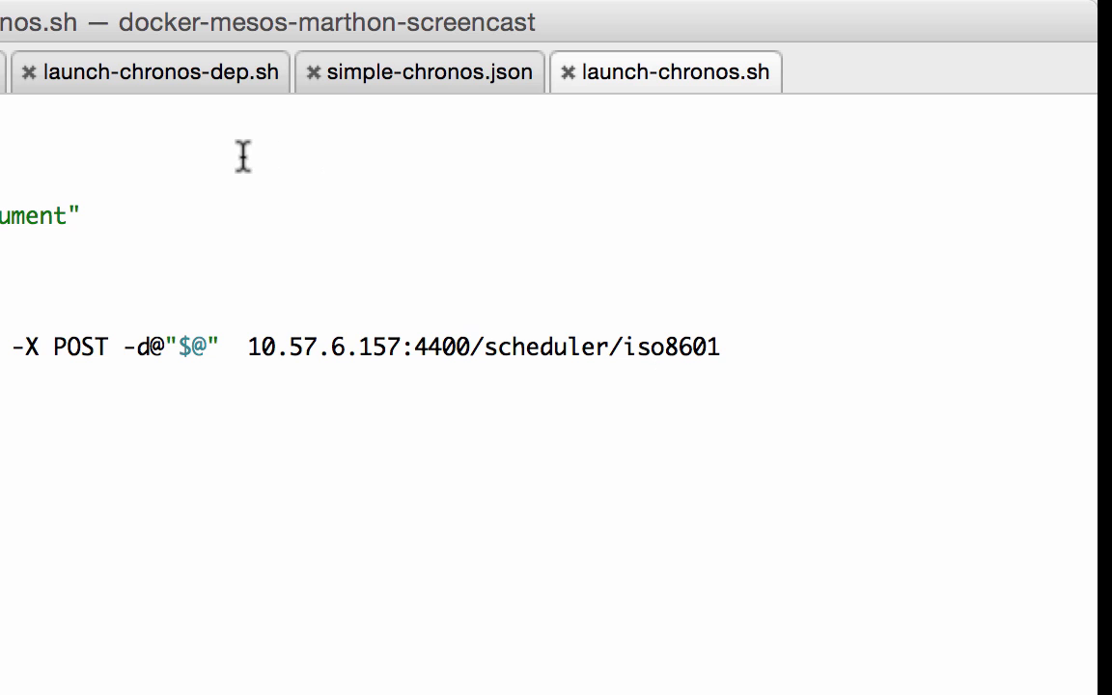
In the text editor, compare the scheduler endpoints and data argument in launch-chronos-dep.sh and launch-chronos.sh, and open for-chronos.json
left_click(169, 72)
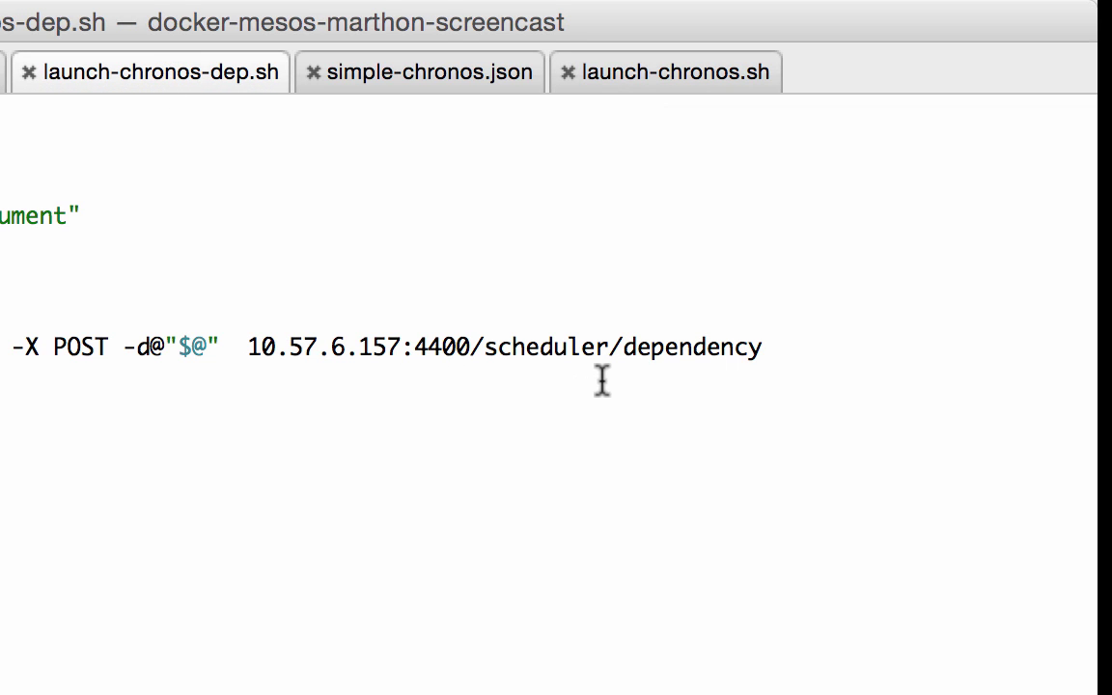
left_click(676, 72)
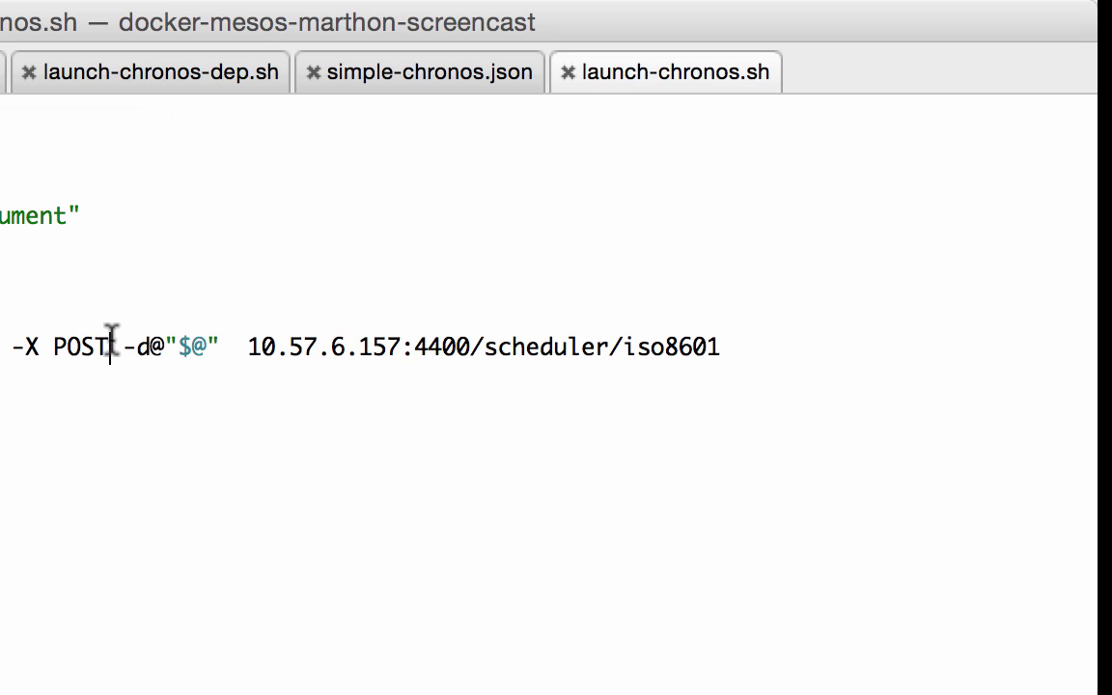
left_click_drag(109, 343, 232, 343)
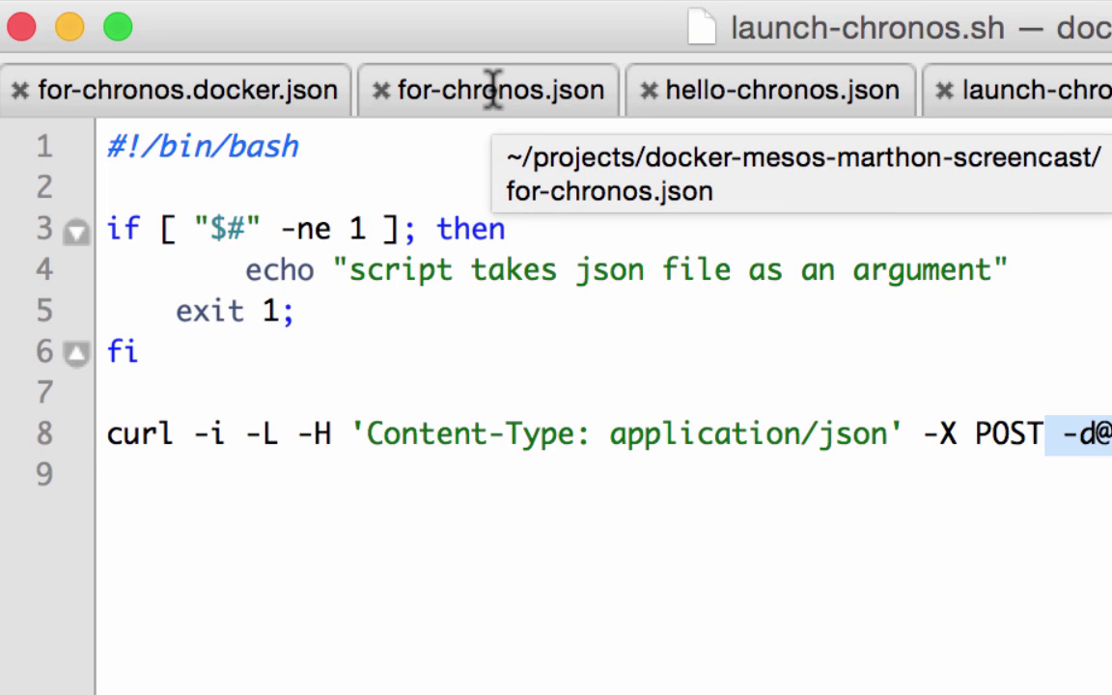
left_click(493, 90)
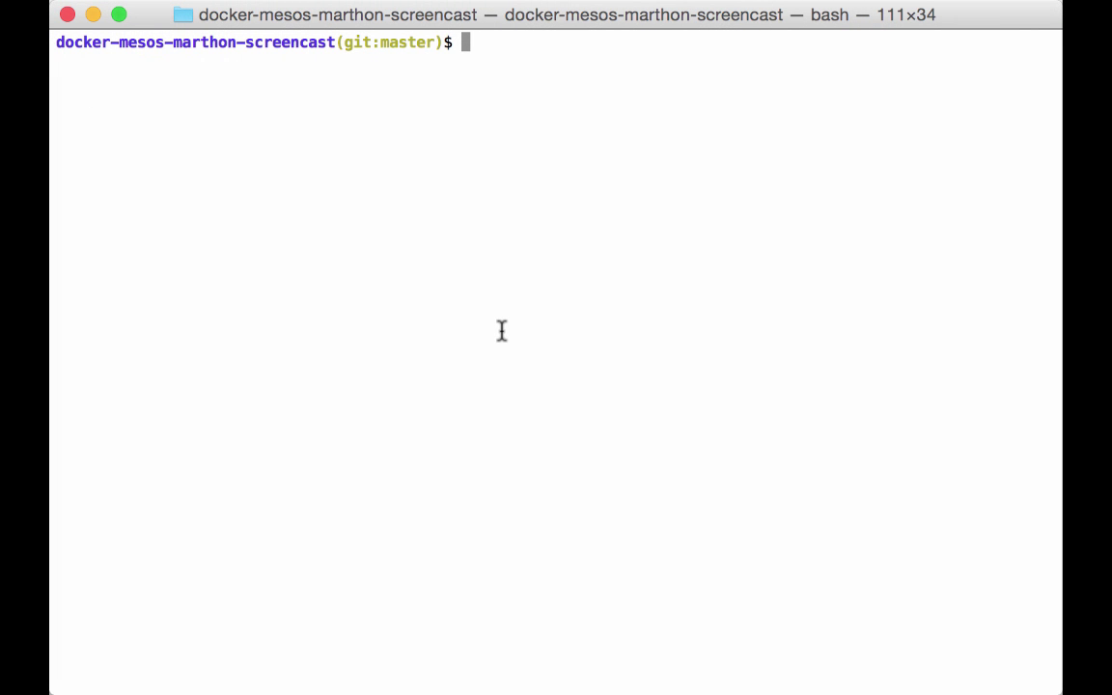
In the terminal, run ./launch-chronos.sh with for-chronos.json to submit the FOR_LOOP job
type("./launch")
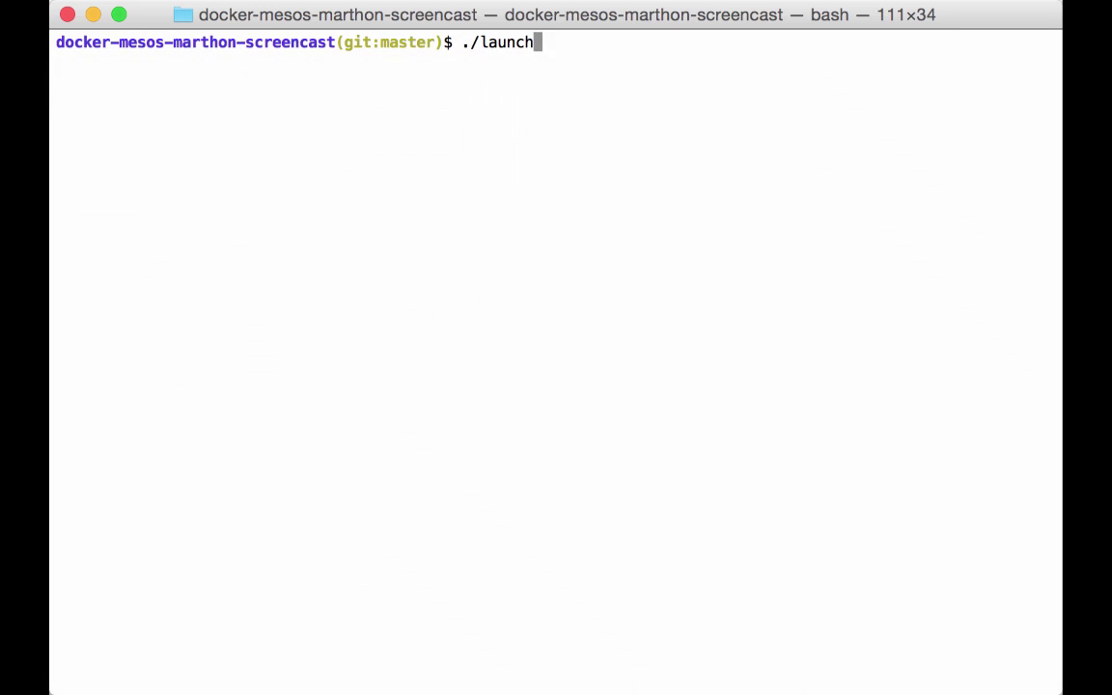
type("-chronos.")
key("Tab")
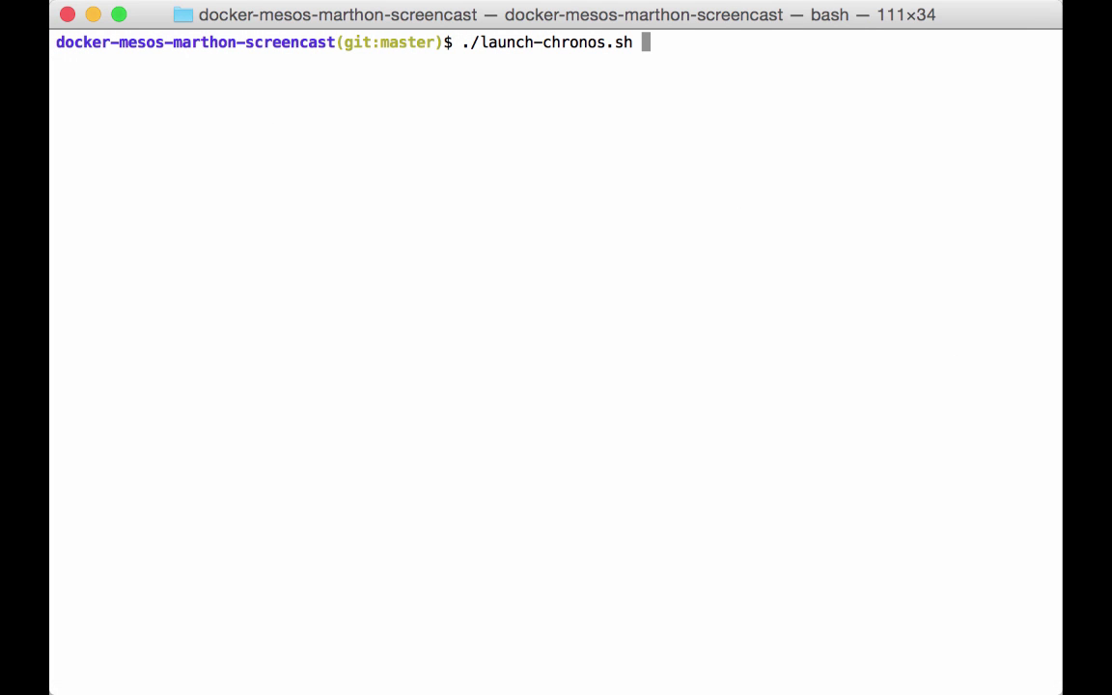
type("for-chronos.")
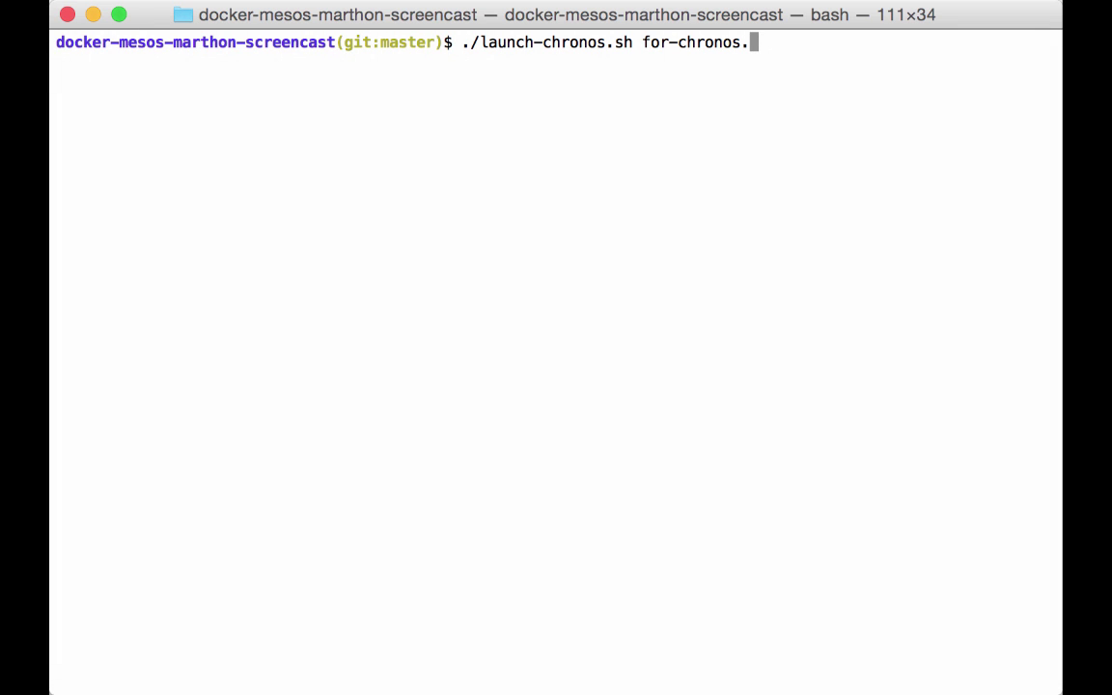
key("Tab")
key("Return")
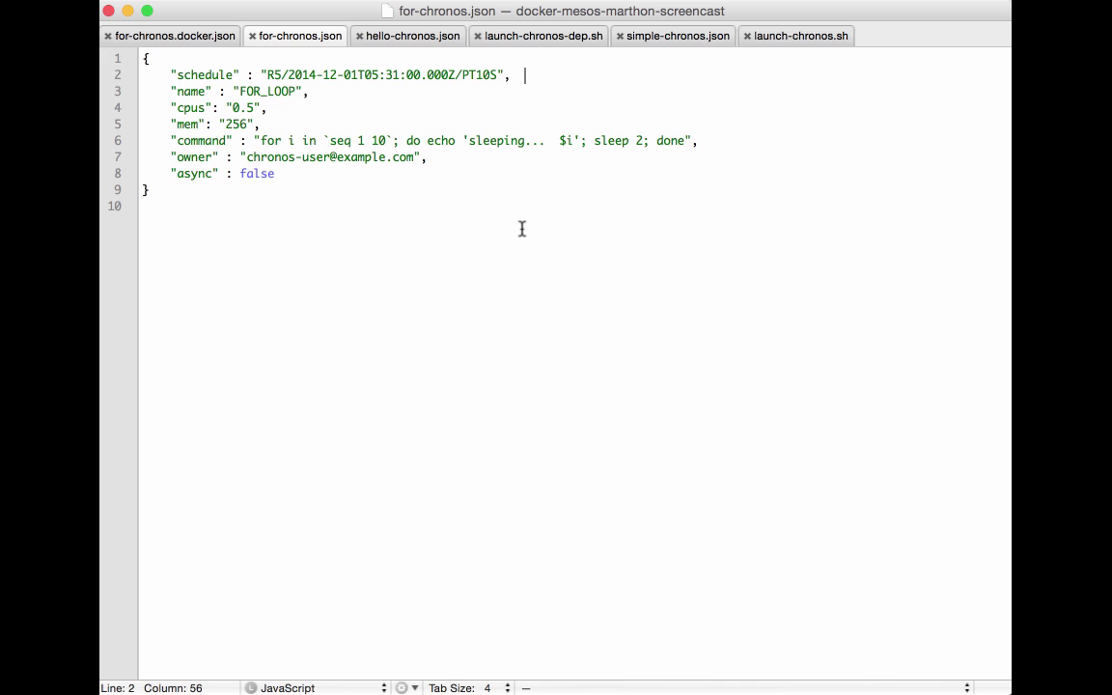
In the text editor, review the container block in for-chronos.docker.json and open hello-chronos.json
left_click(197, 36)
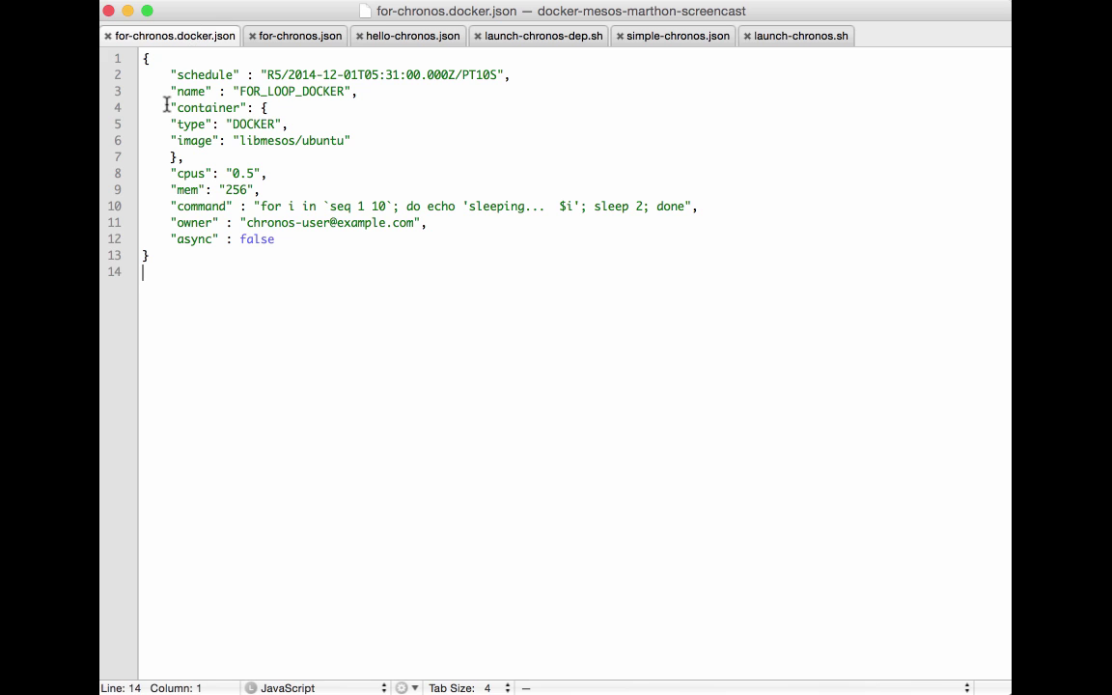
left_click_drag(160, 108, 226, 153)
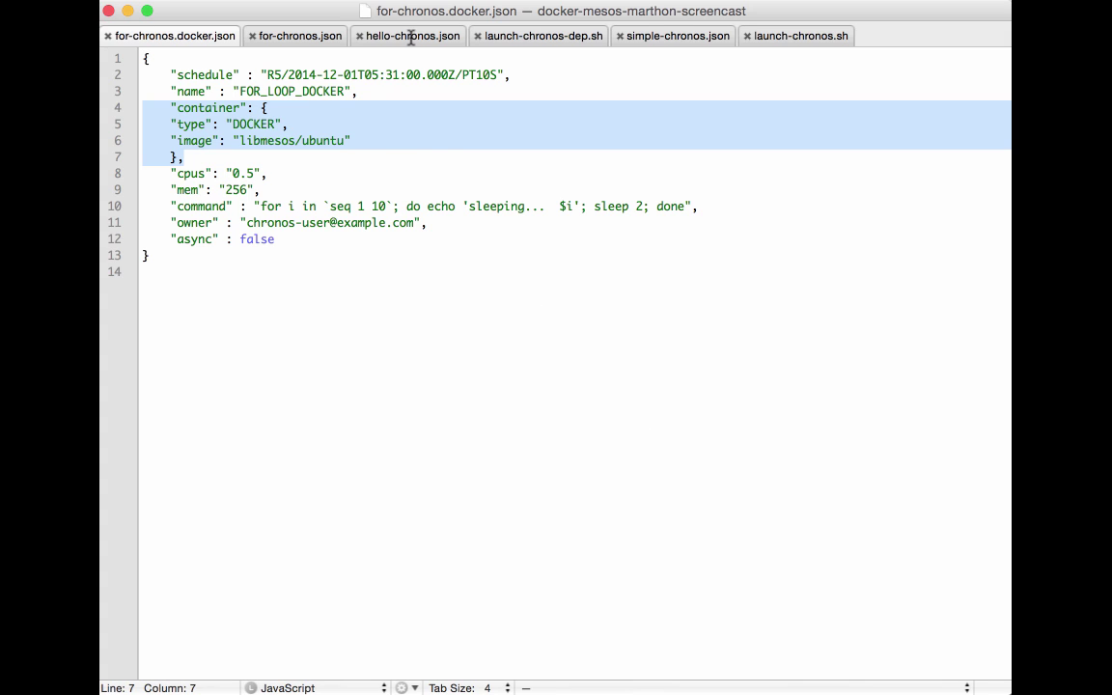
left_click(371, 34)
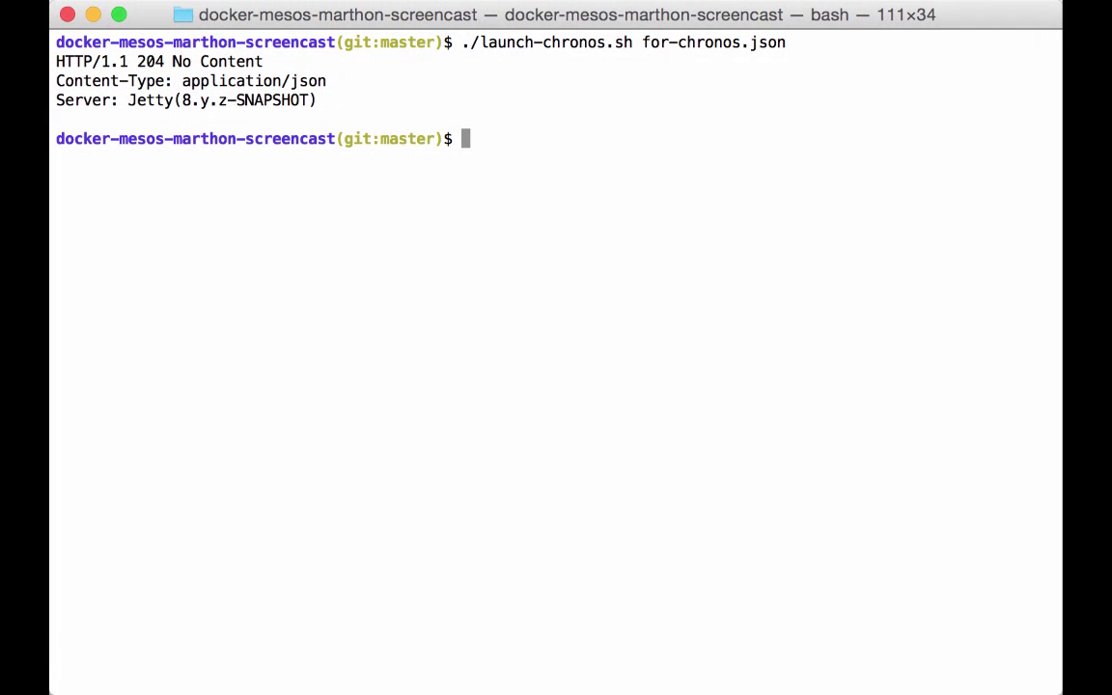
In the terminal, run ./launch-chronos.sh with for-chronos.docker.json to submit the Docker loop job
type("./launch-chronos")
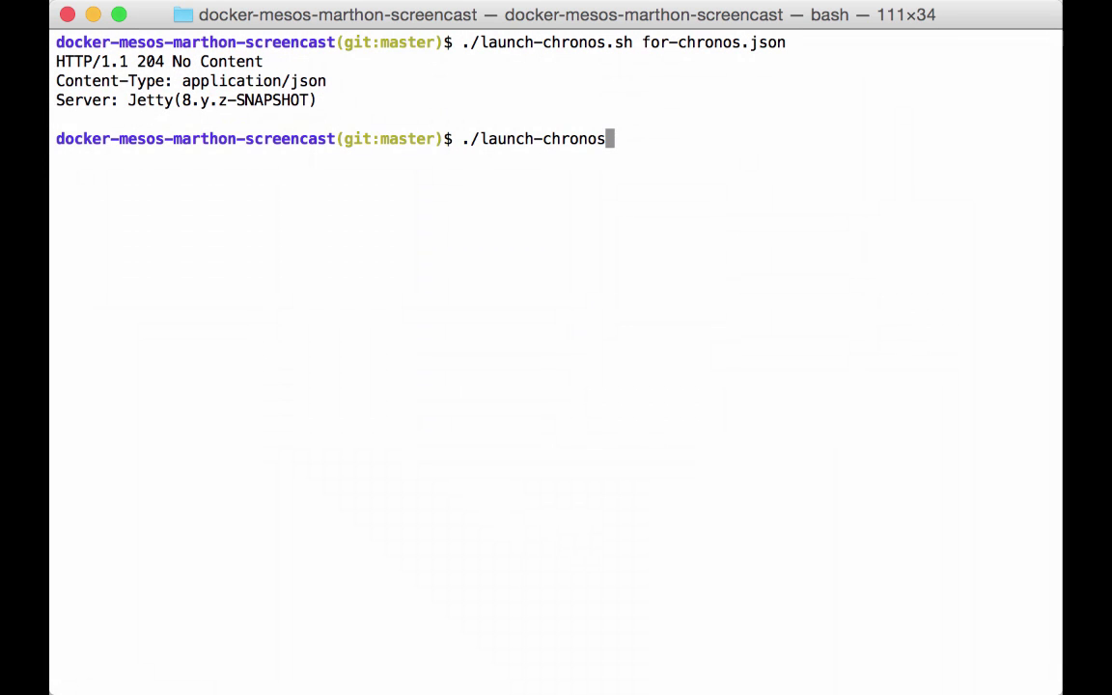
key("Tab")
type("f")
key("Tab")
type("d")
key("Tab")
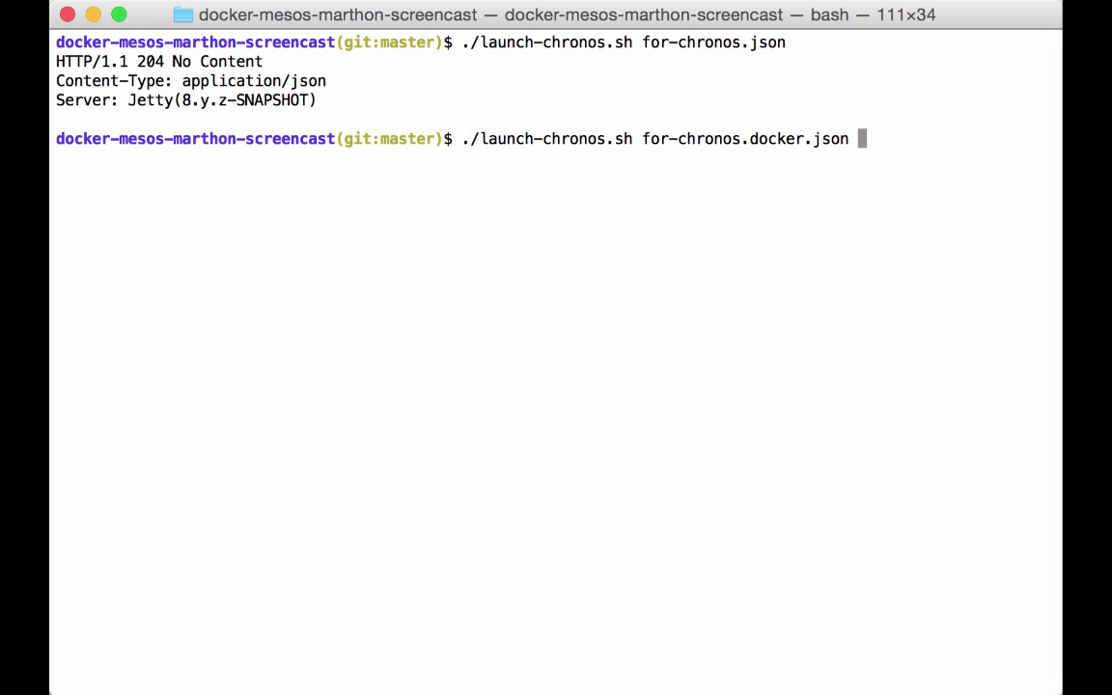
key("Return")
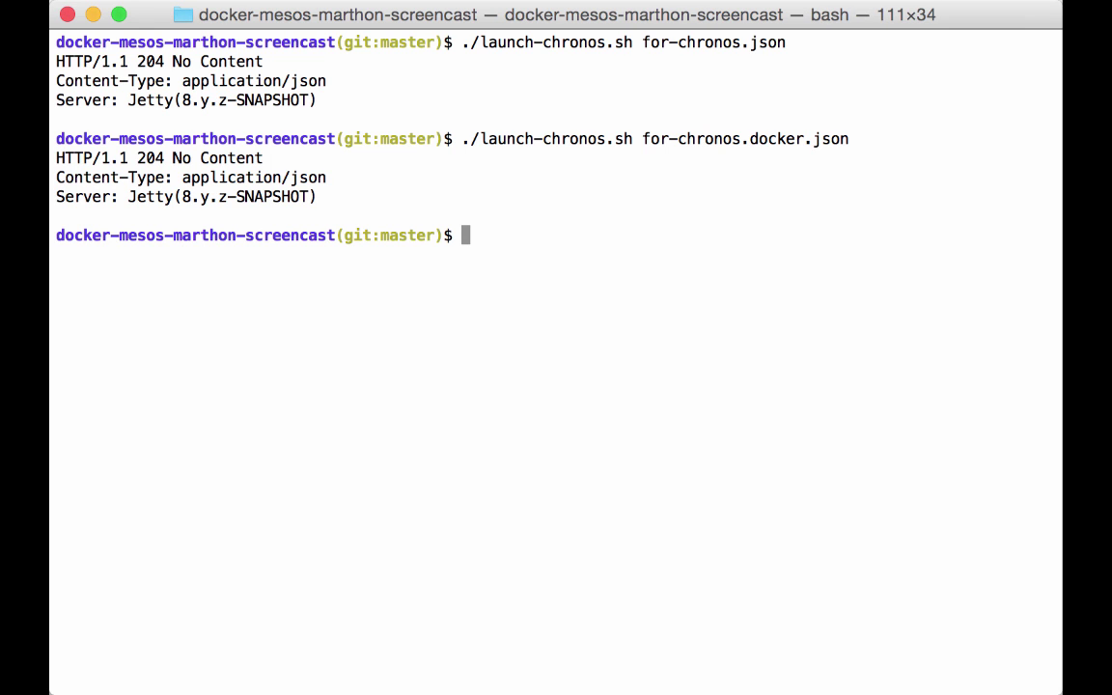
Run ./launch-chronos-dep.sh with hello-chronos.json to submit the dependent HELLO job
type("./l")
key("Tab")
type("-c")
key("Tab")
type("-")
key("Tab")
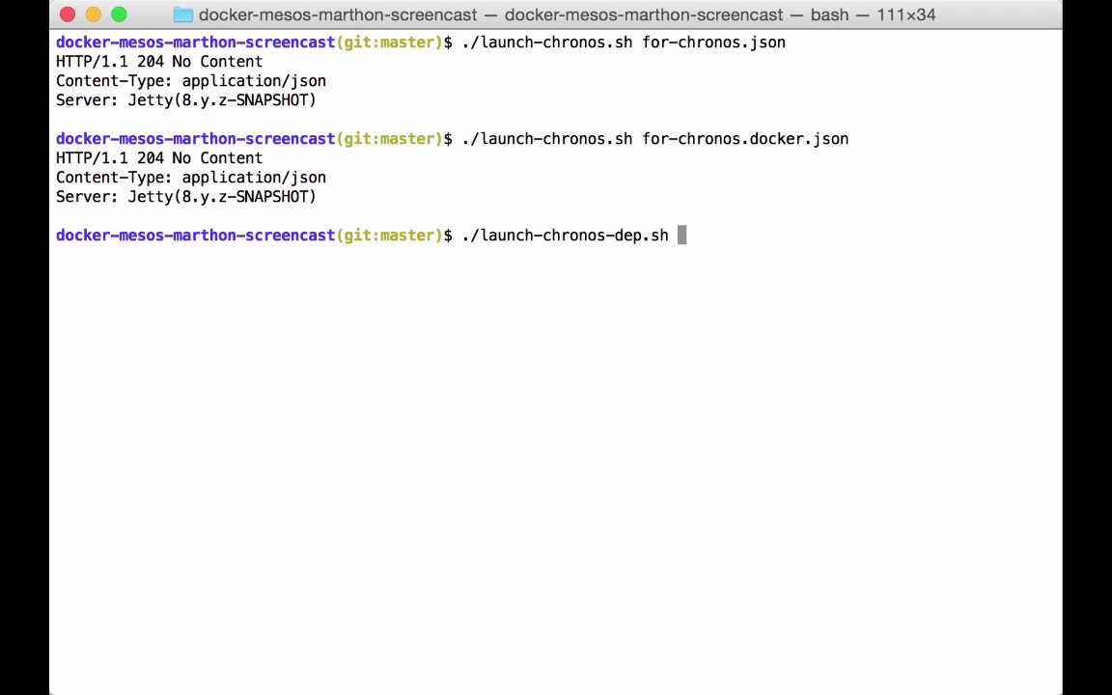
type("h")
key("Tab")
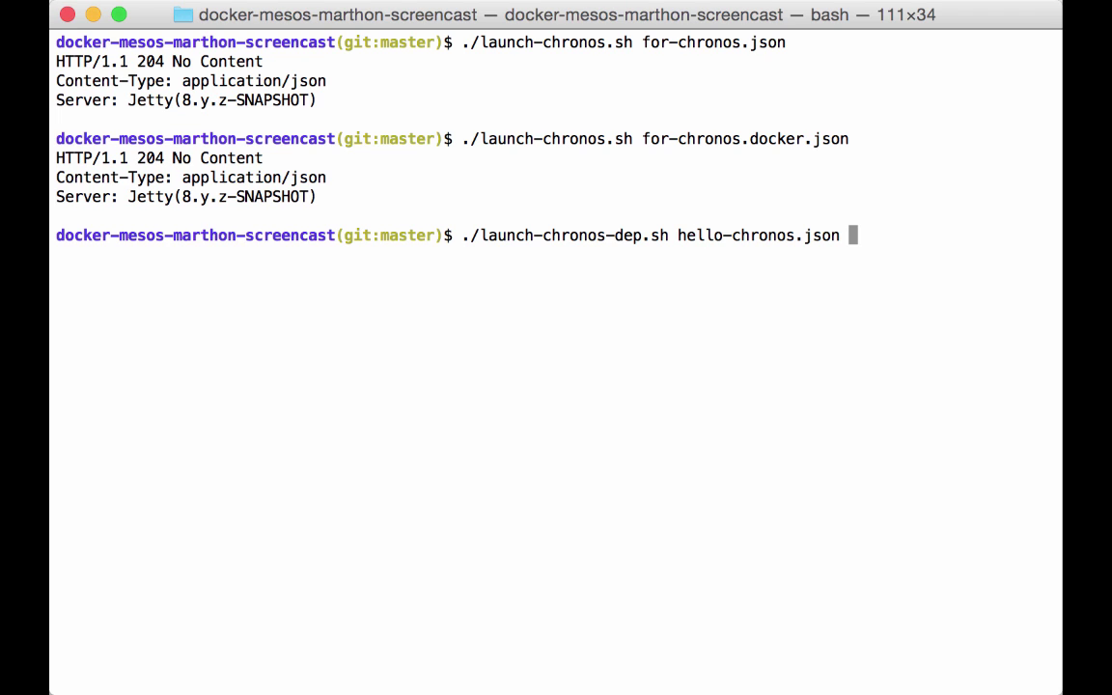
key("Return")
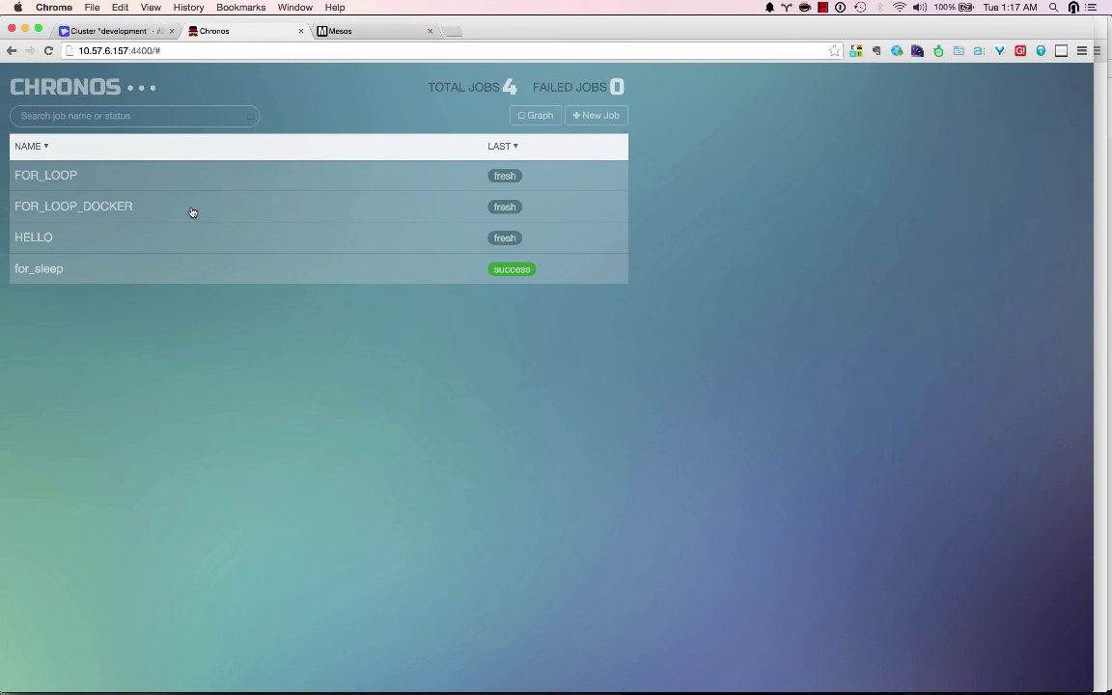
Force-run the FOR_LOOP_DOCKER job in Chronos, check the task list in Mesos and return to the job's details
left_click(383, 210)
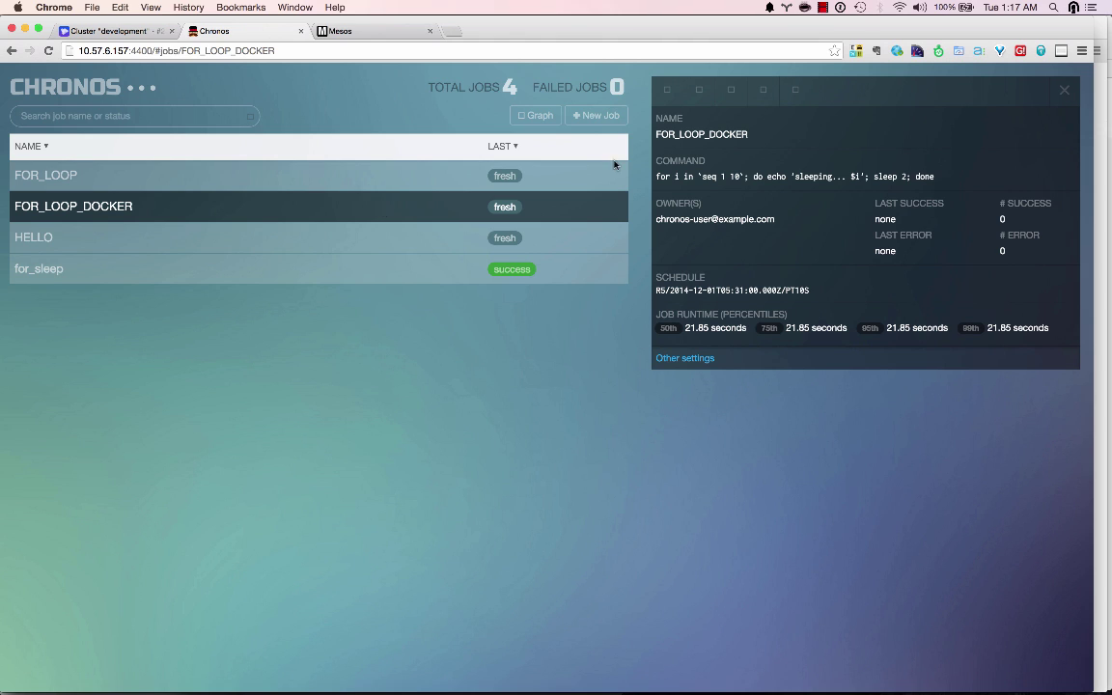
left_click(702, 92)
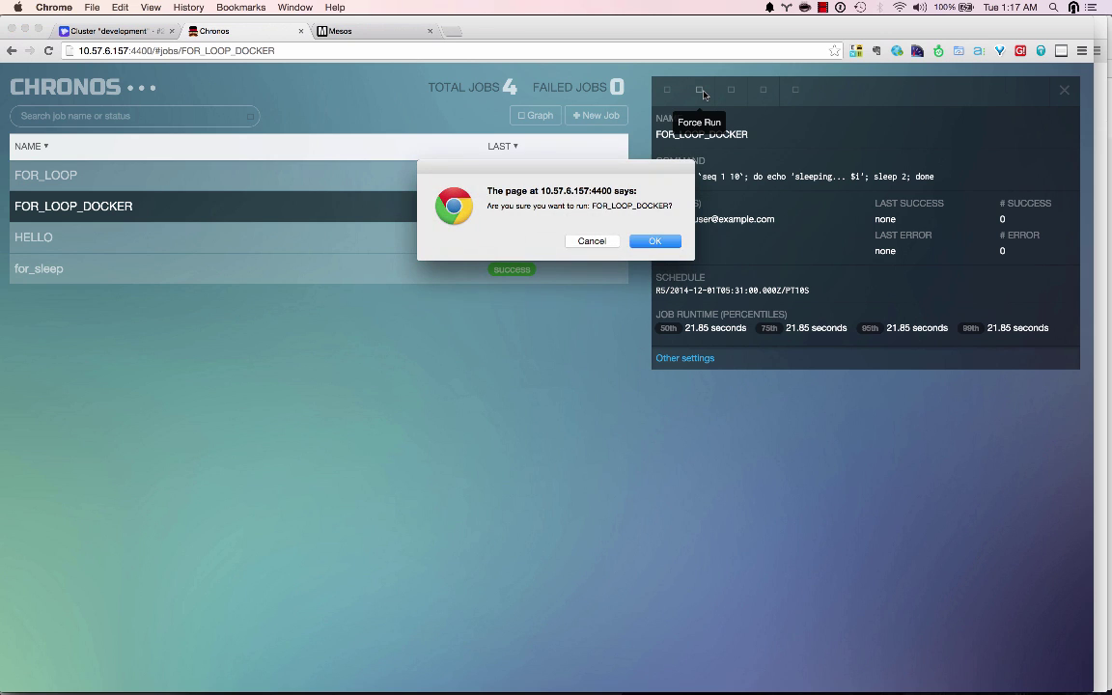
left_click(654, 243)
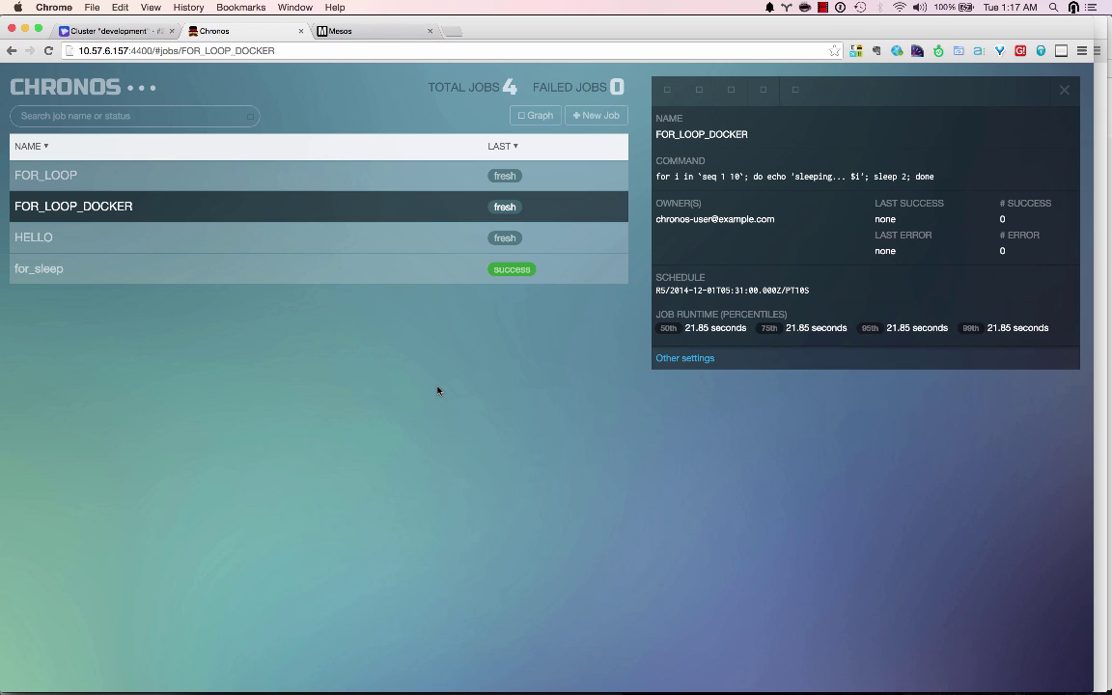
key("ctrl+Tab")
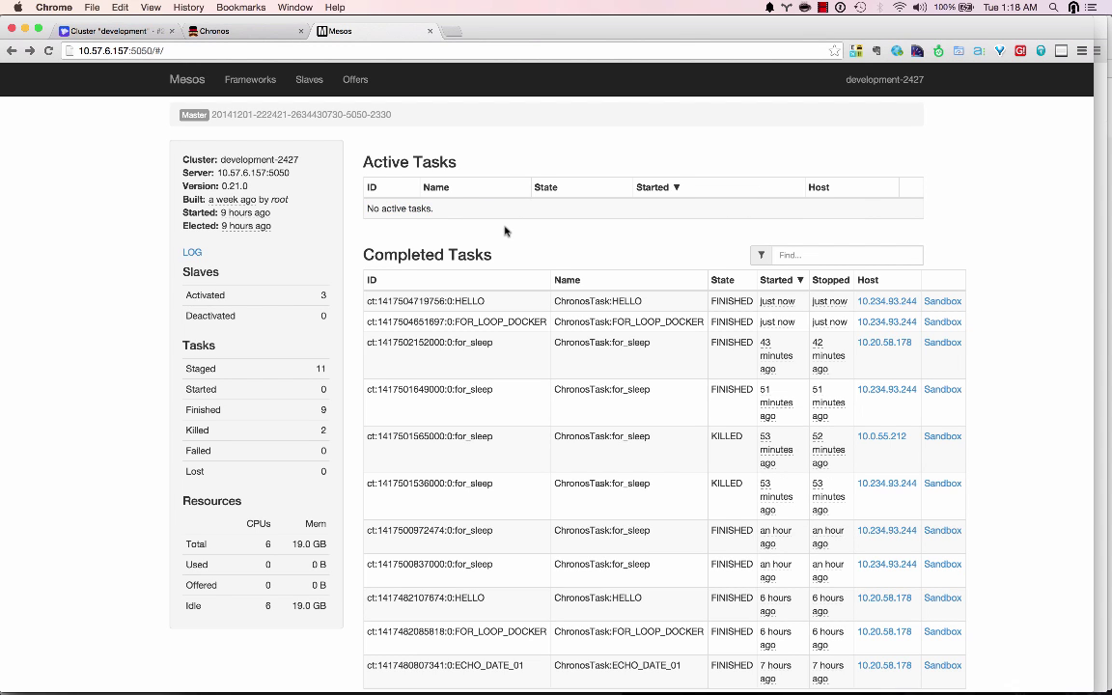
key("ctrl+shift+Tab")
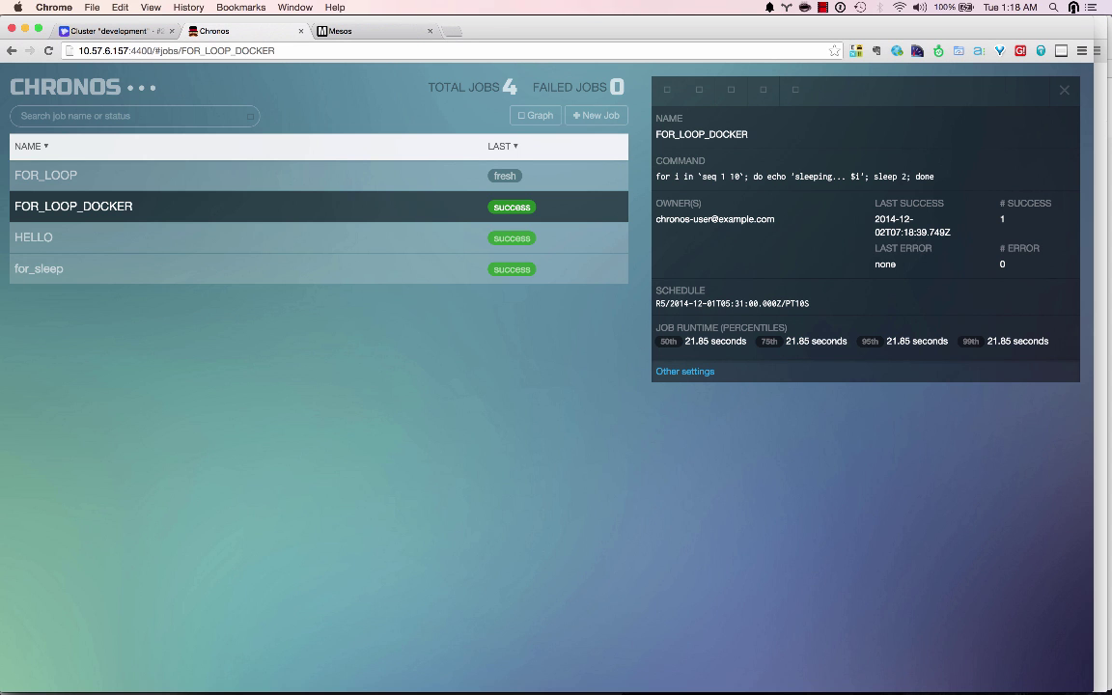